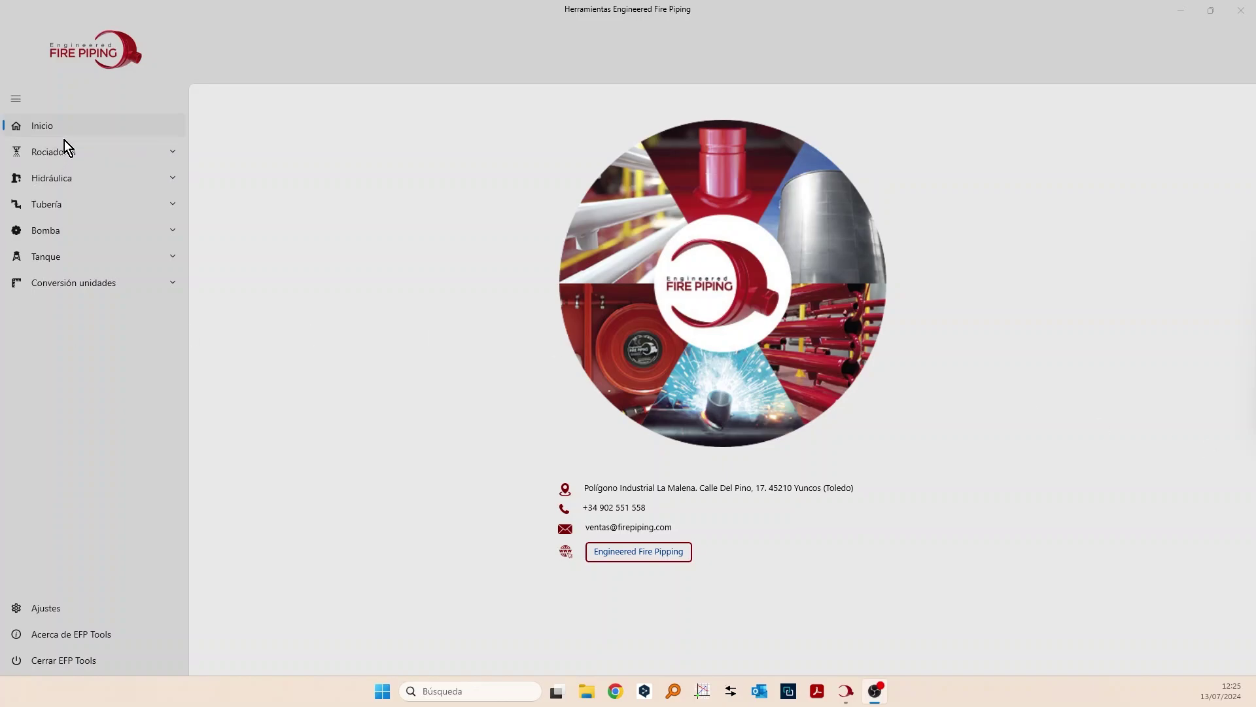
Open the Área diseño Rociadores@Presión calculator and choose UNE-EN 12845 Rejilla as the design standard.
click(171, 154)
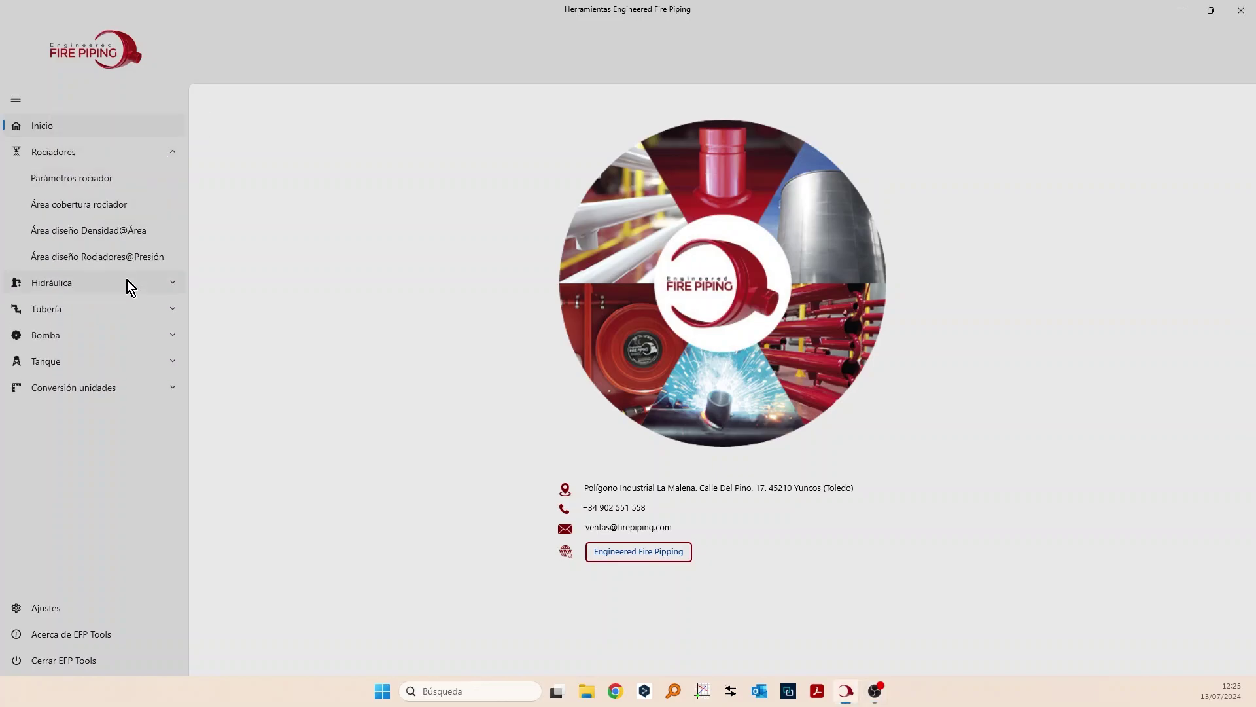
click(135, 261)
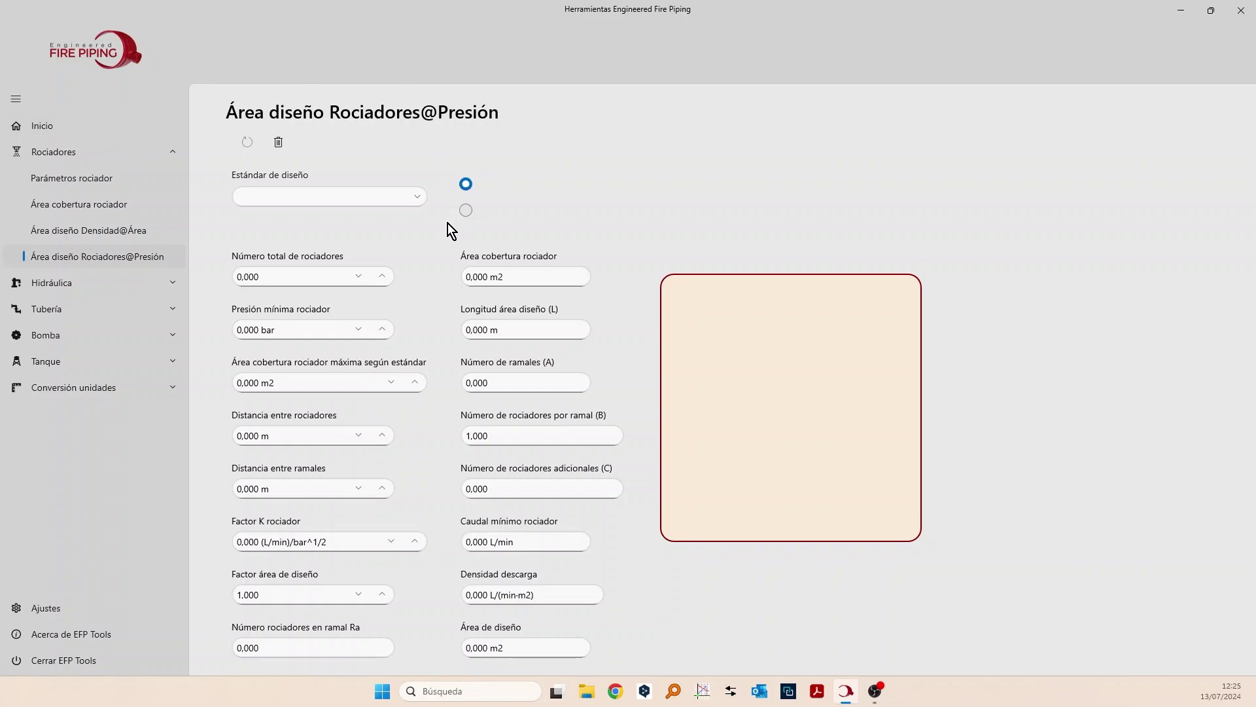
click(418, 198)
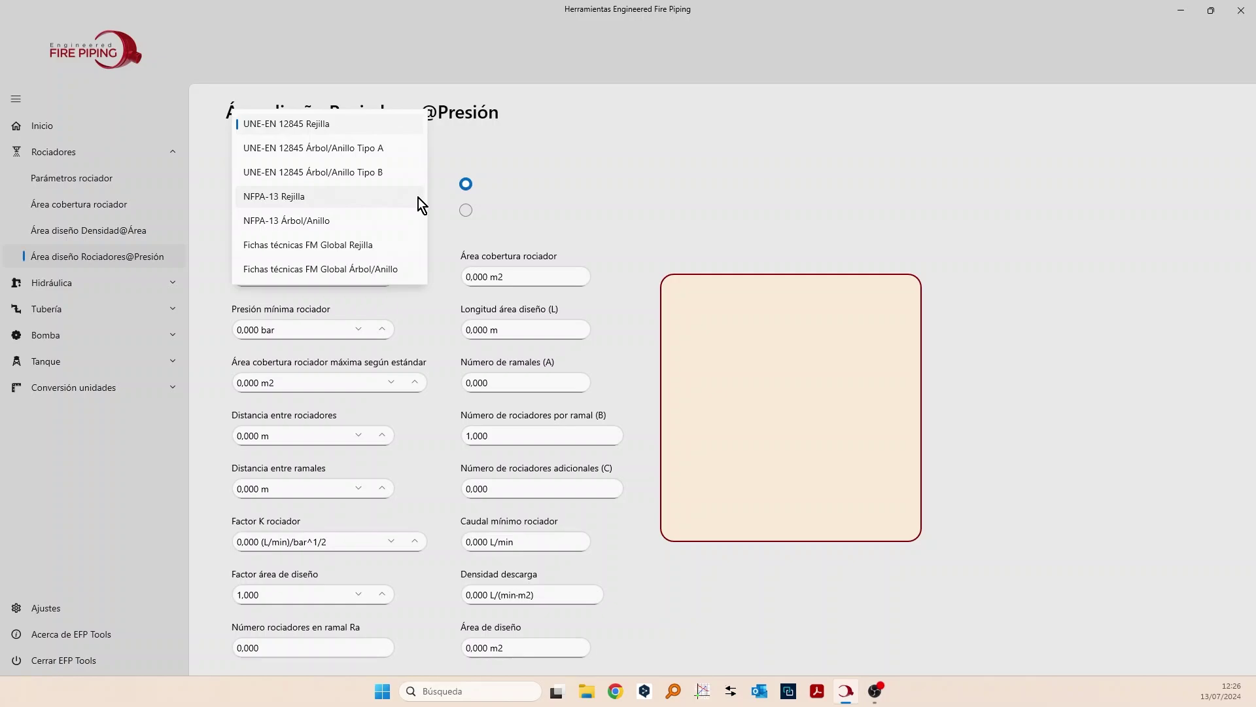
click(281, 128)
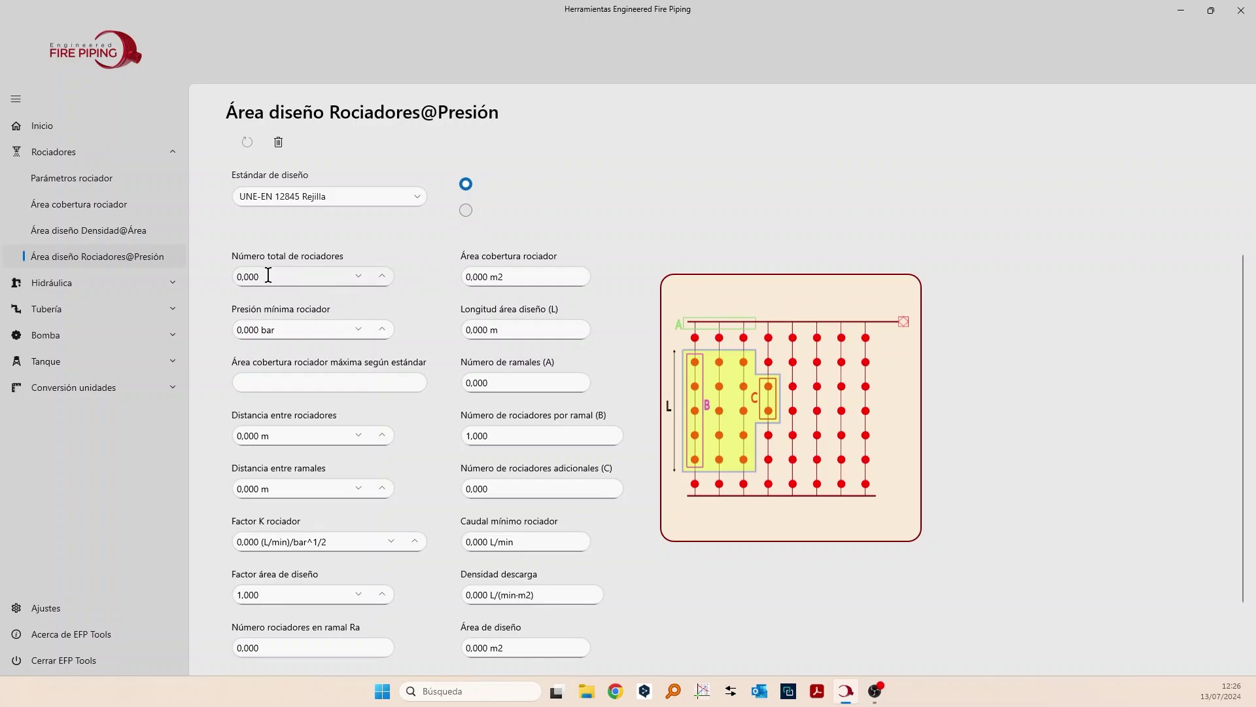
Keep the first design option and set the total number of sprinklers to 18 and the minimum sprinkler pressure to 3 bar.
click(466, 209)
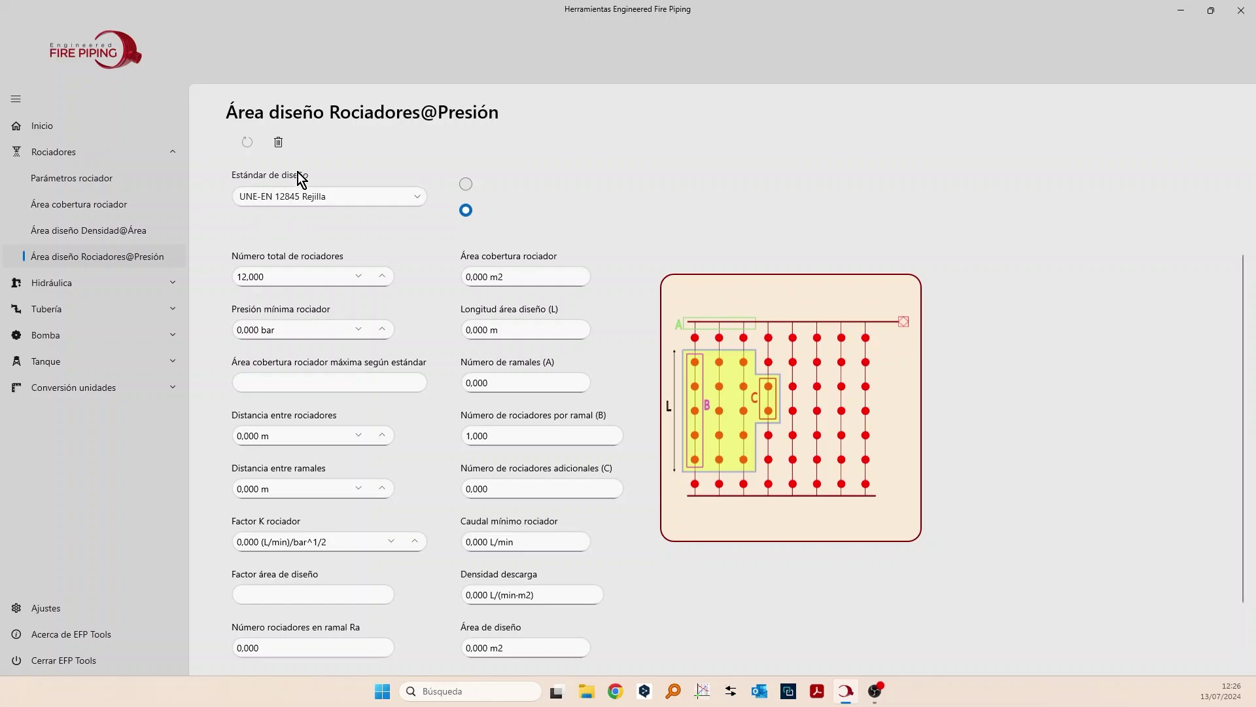
click(467, 184)
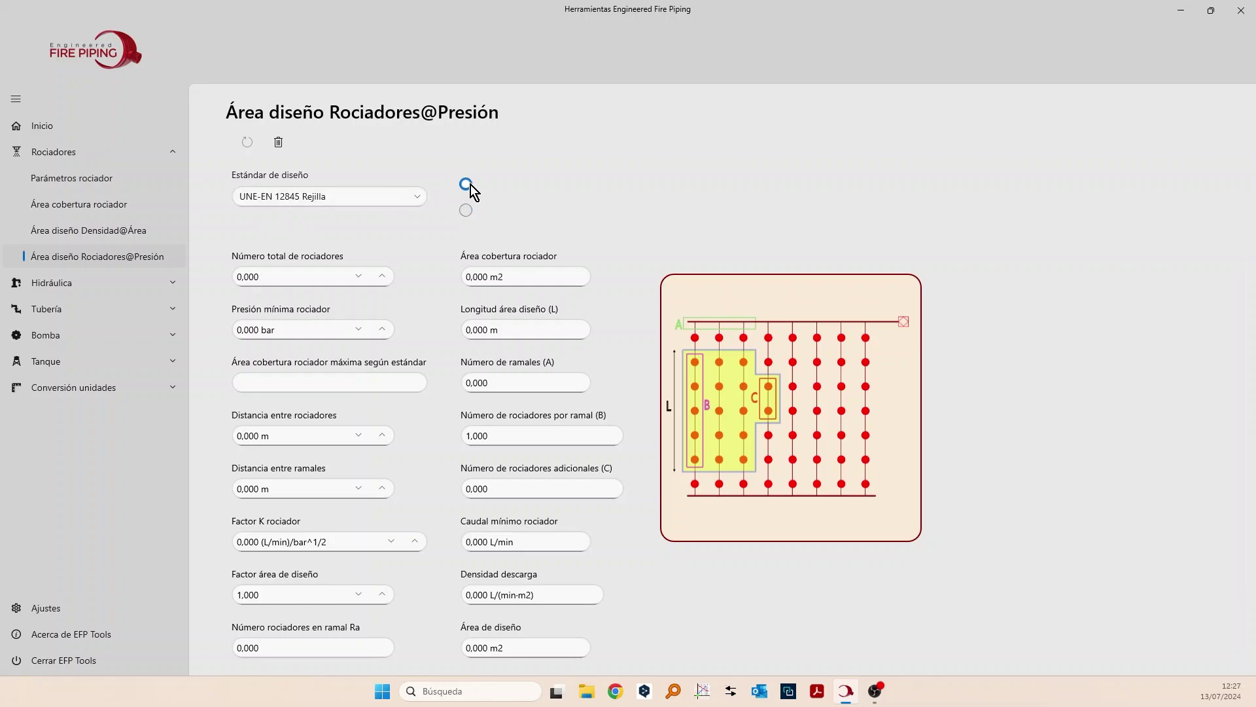
double_click(273, 273)
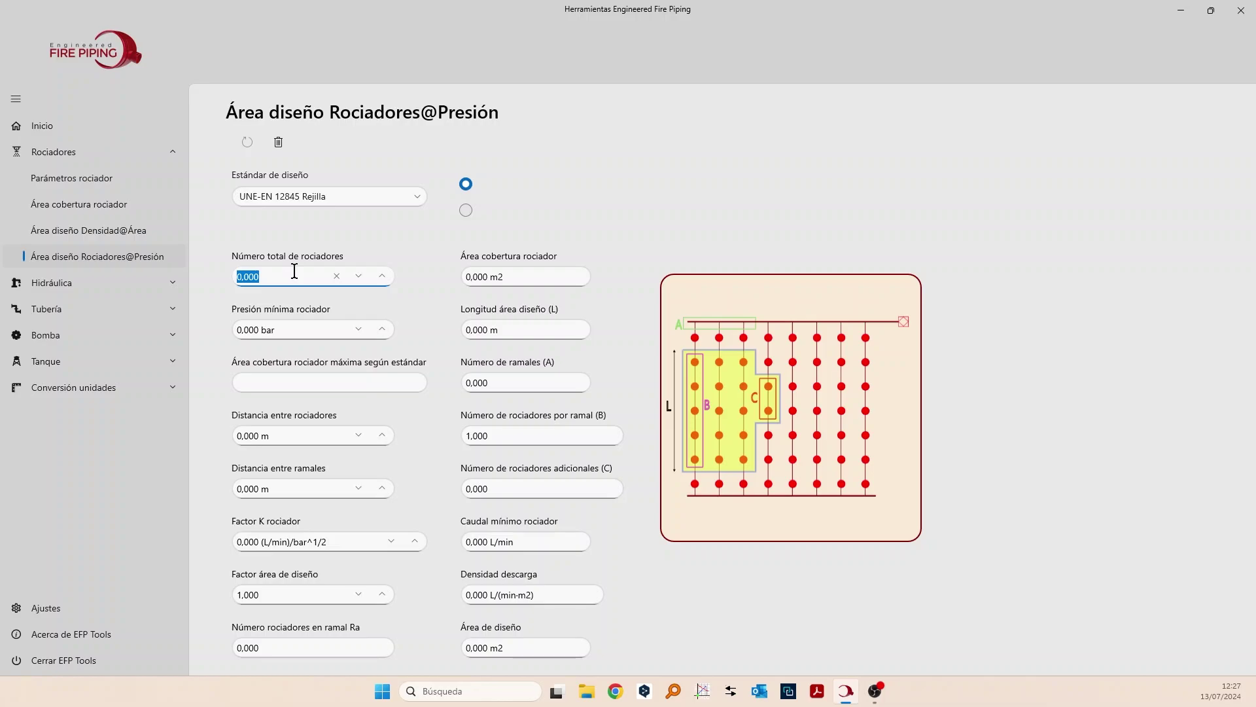
text(18)
click(257, 330)
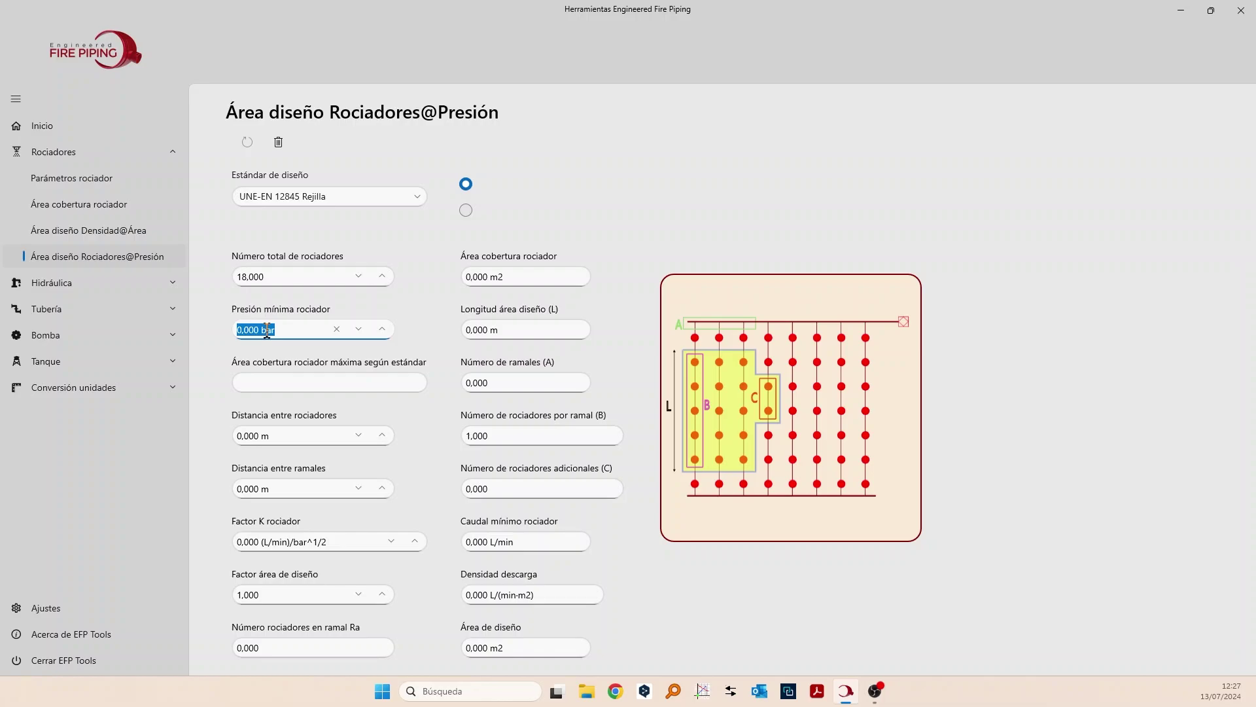
text(3)
key(shift+Tab)
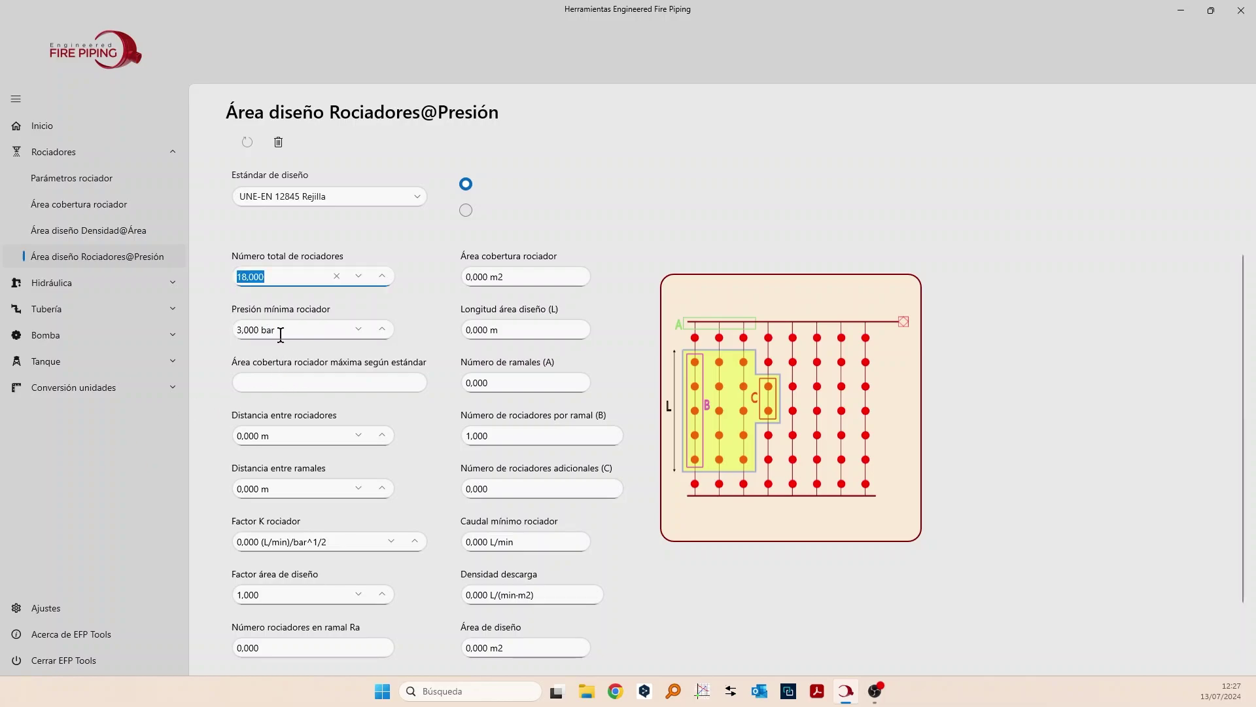
Set both the distance between sprinklers and the distance between branch lines to 3 m.
click(267, 432)
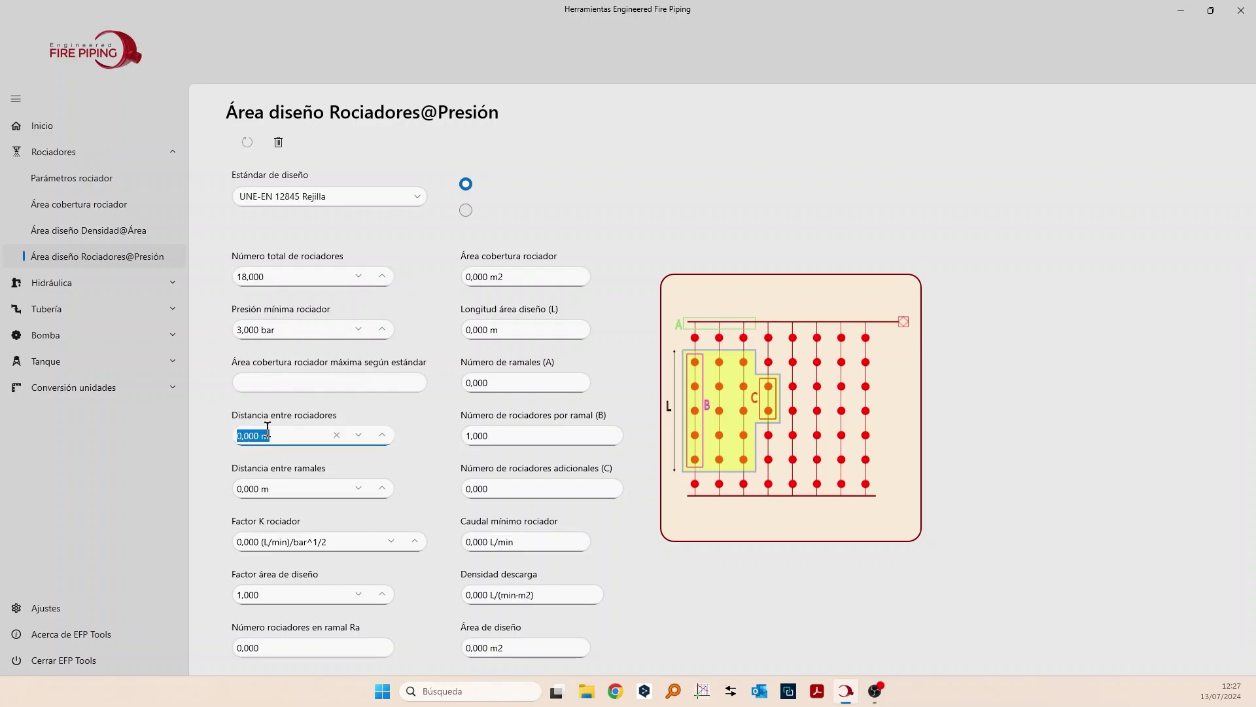
text(3)
key(Tab)
text(3)
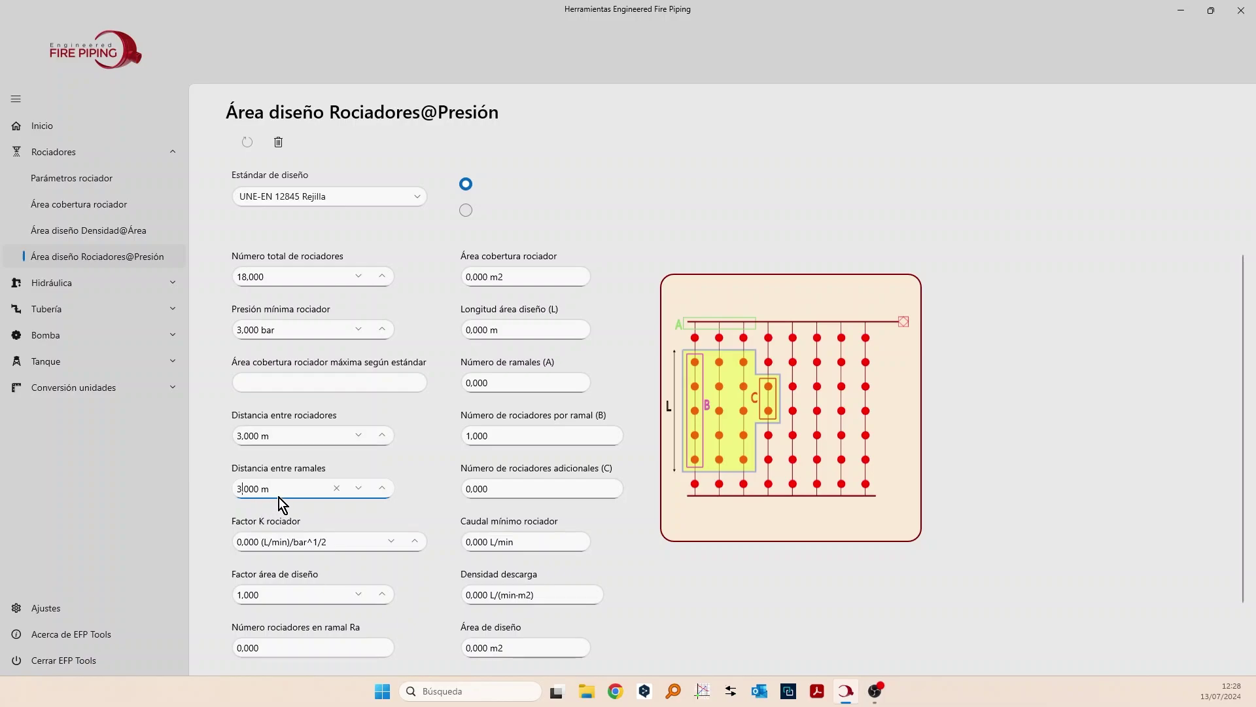
Set the sprinkler K factor to 240 and the design area factor to 1,2, and calculate the design area.
click(263, 541)
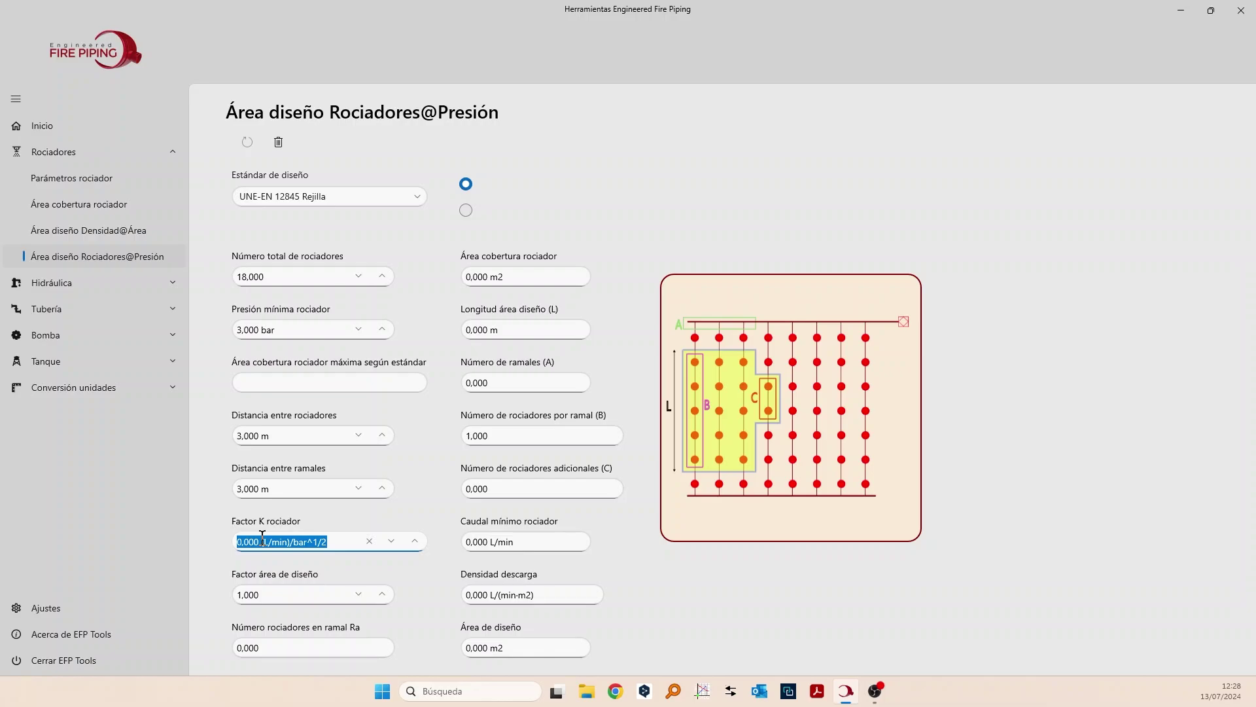
text(240)
click(266, 588)
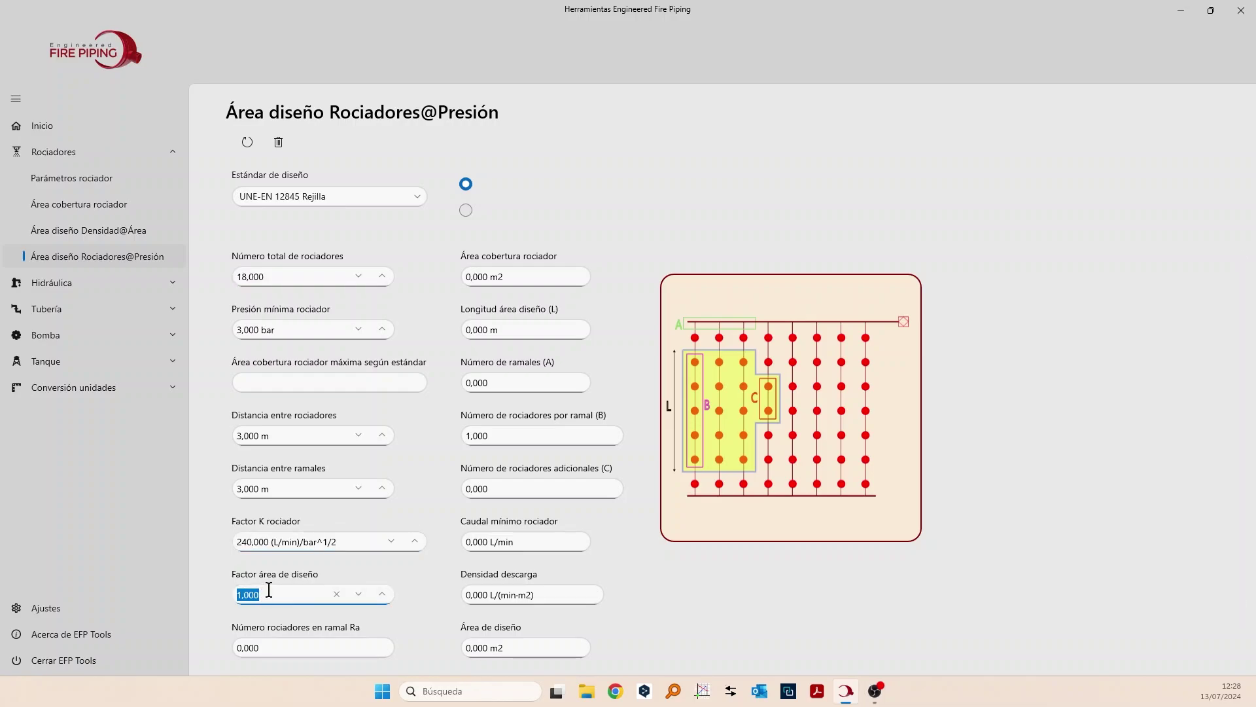
text(1,2)
click(247, 143)
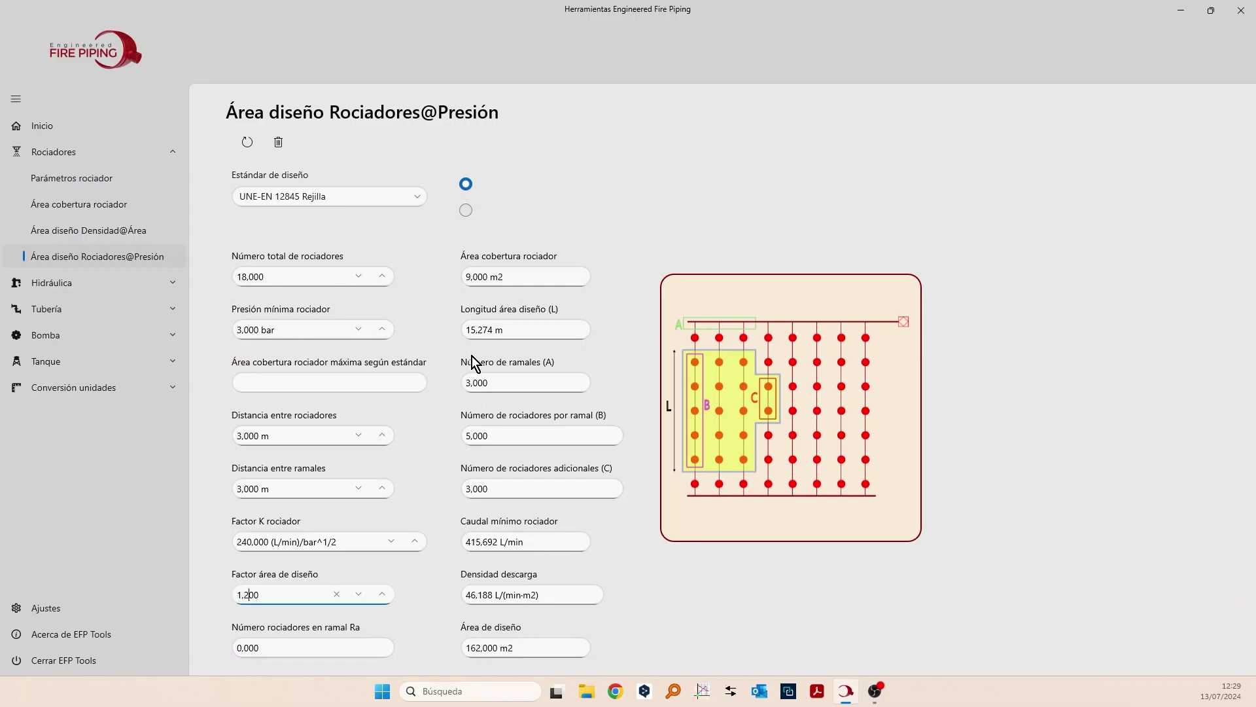
Change the design standard to NFPA-13 Rejilla, keep the first design option and enter 18 as the total number of sprinklers.
click(414, 198)
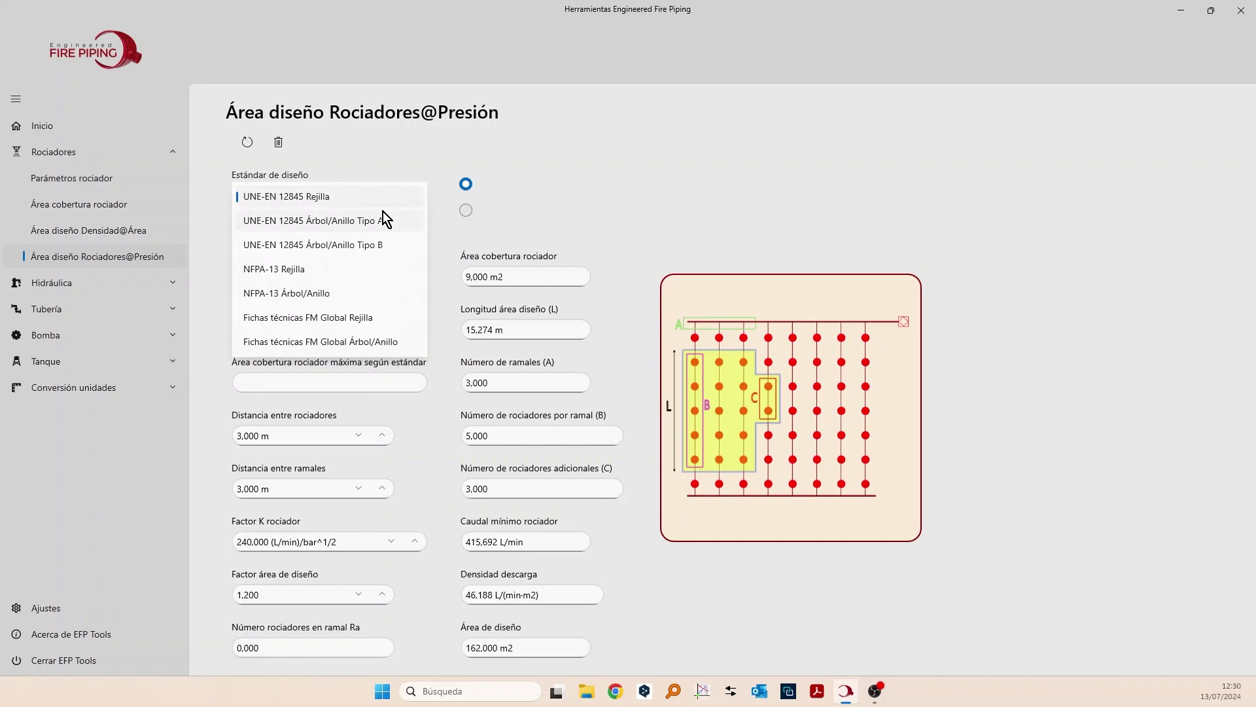
click(304, 274)
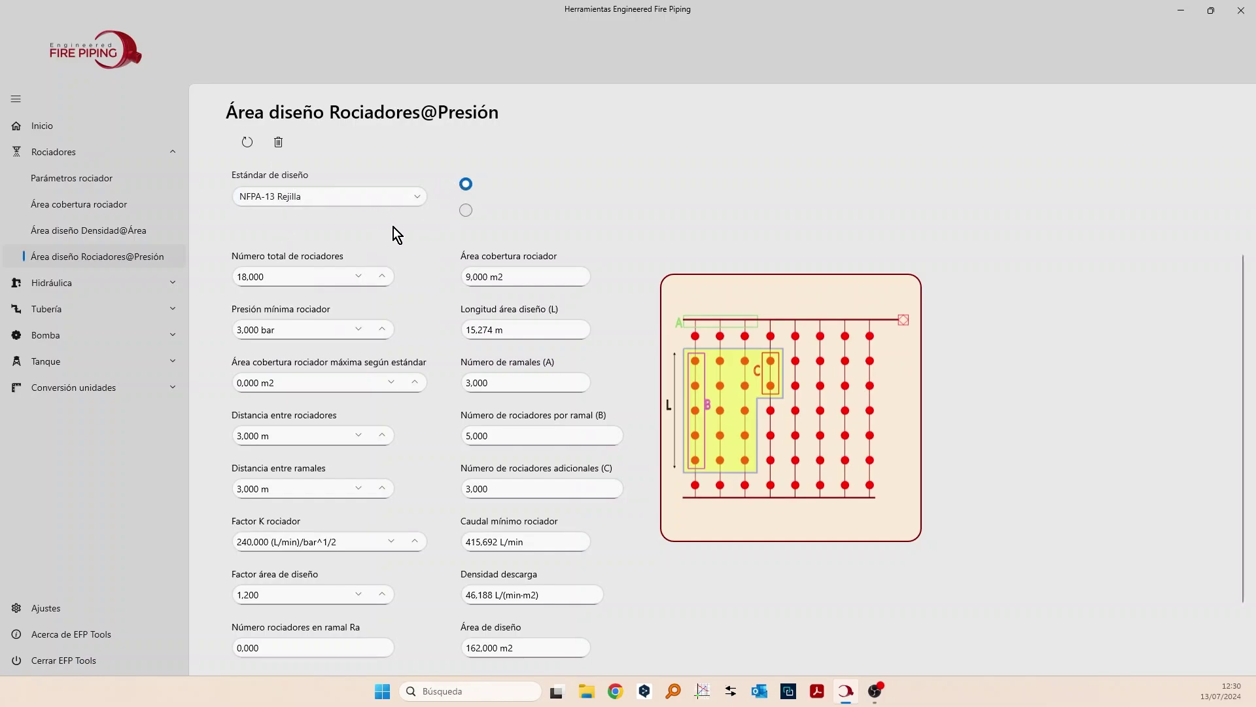
click(466, 210)
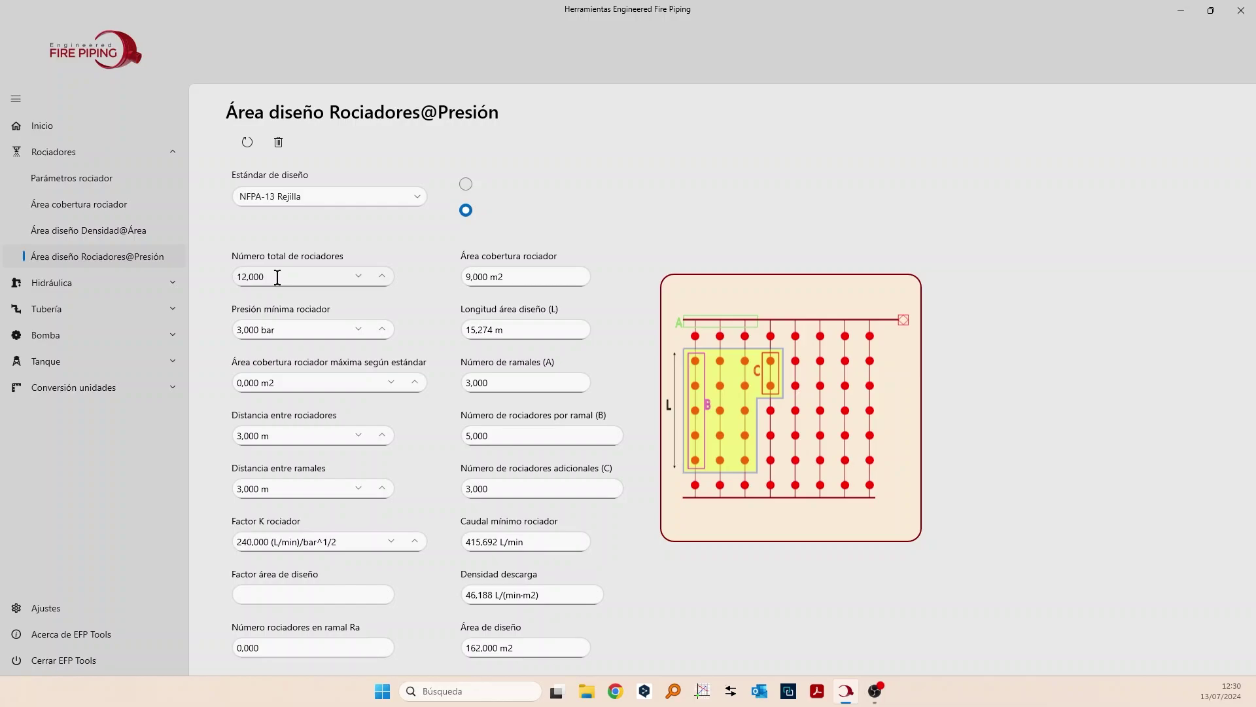
click(465, 184)
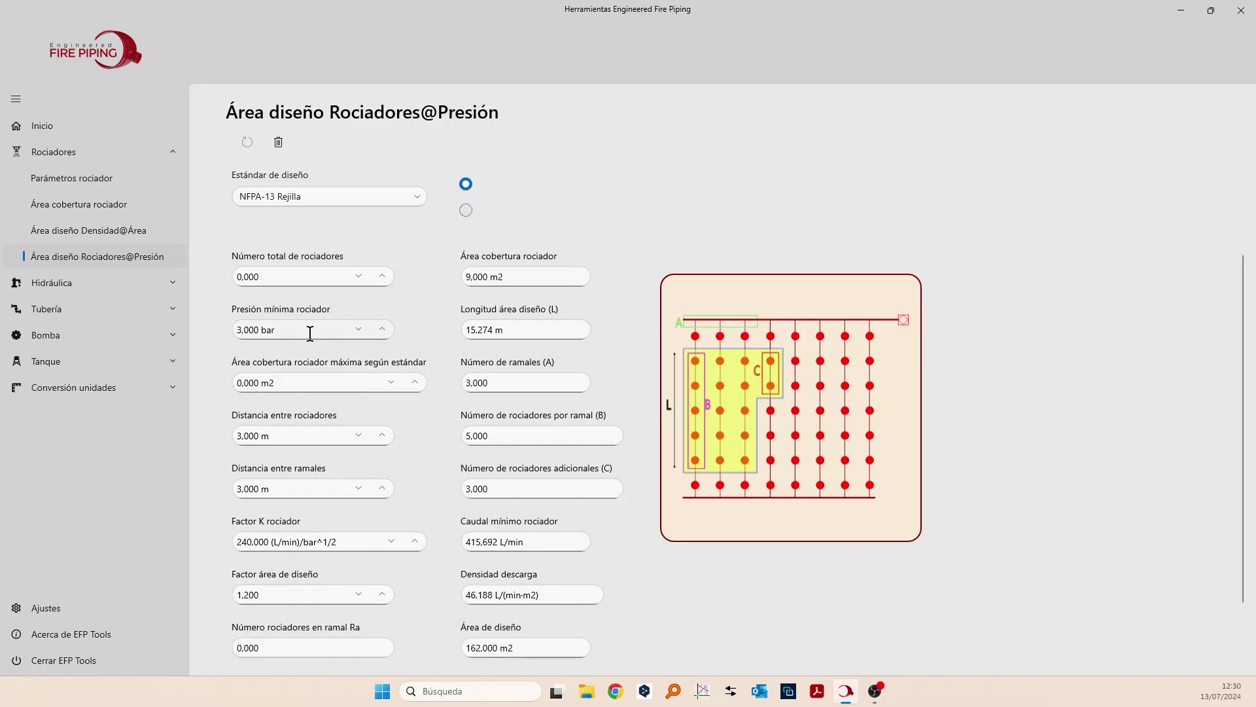
click(262, 275)
text(18)
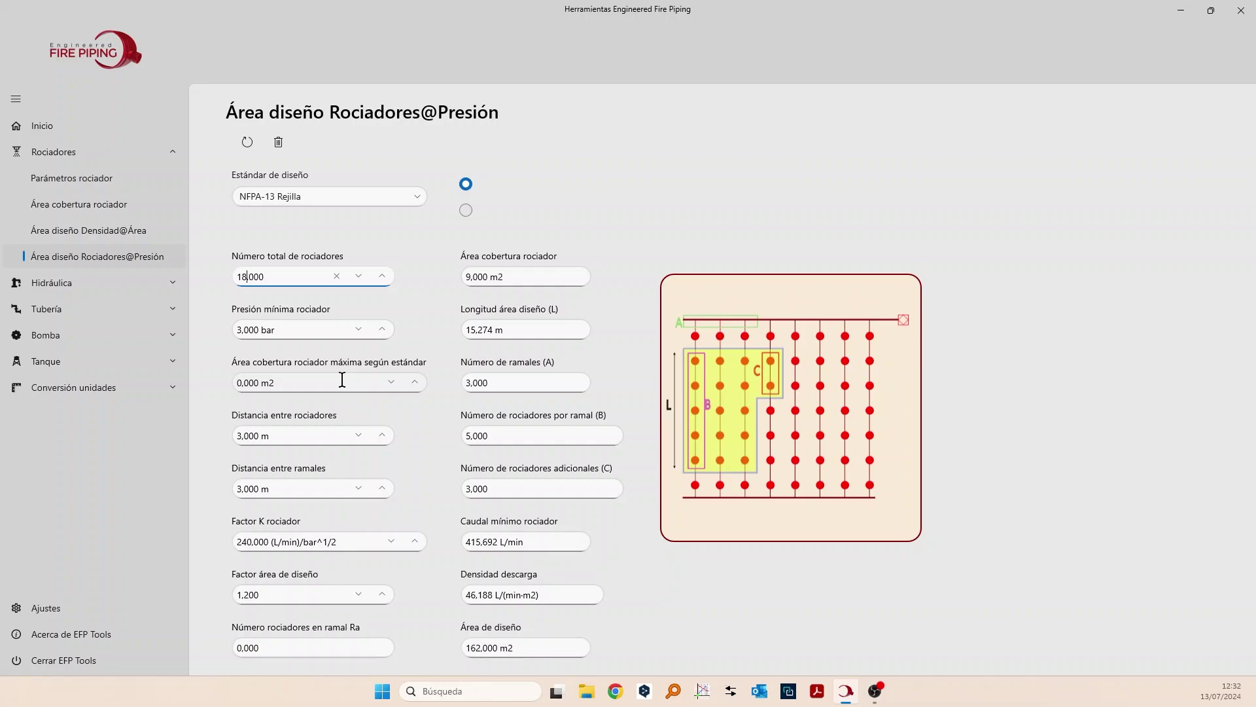
Set the maximum sprinkler coverage area per the standard to 12 m2 and recalculate the design area.
click(260, 383)
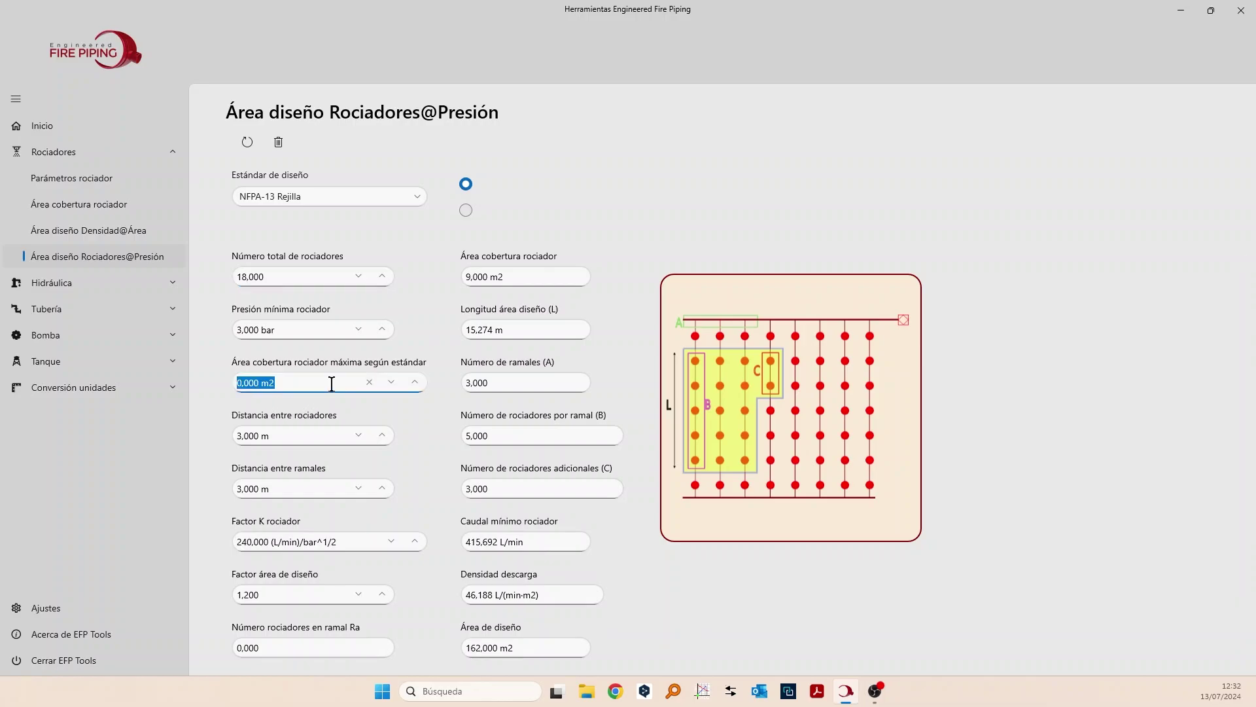
text(12)
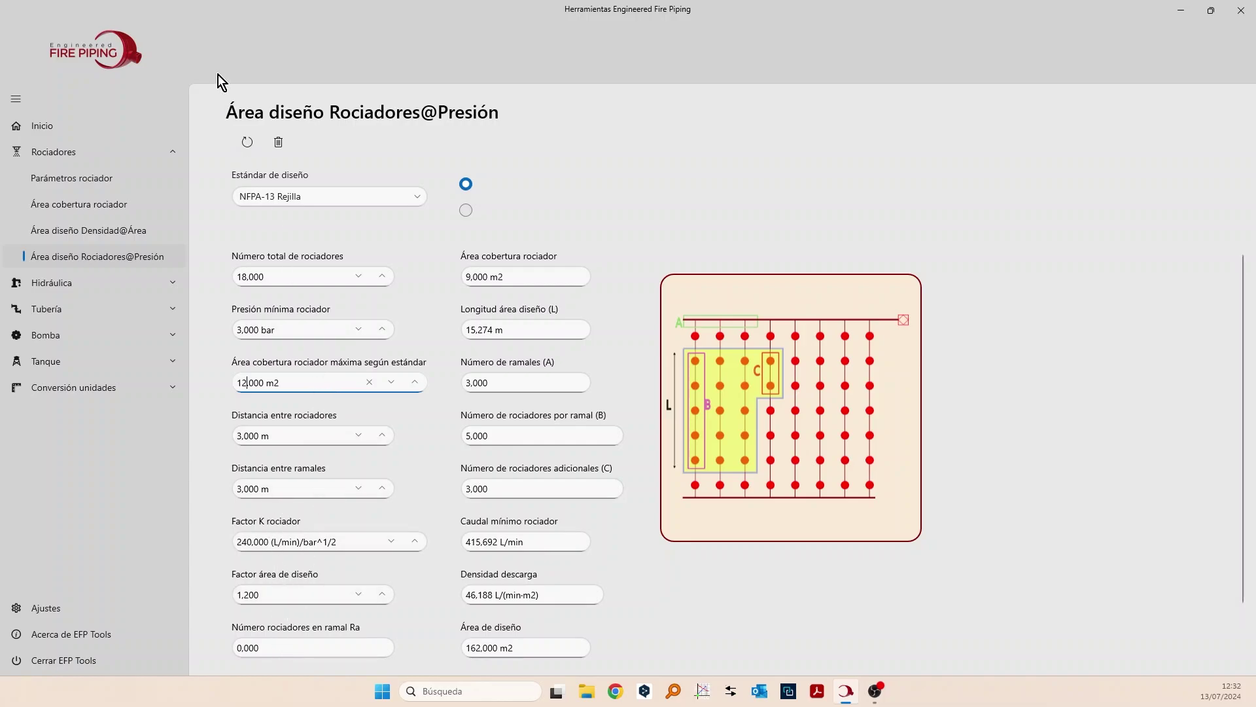
click(249, 144)
Set the total number of sprinklers to 15 and the maximum sprinkler coverage area to 9 m2, and recalculate.
double_click(266, 278)
text(15)
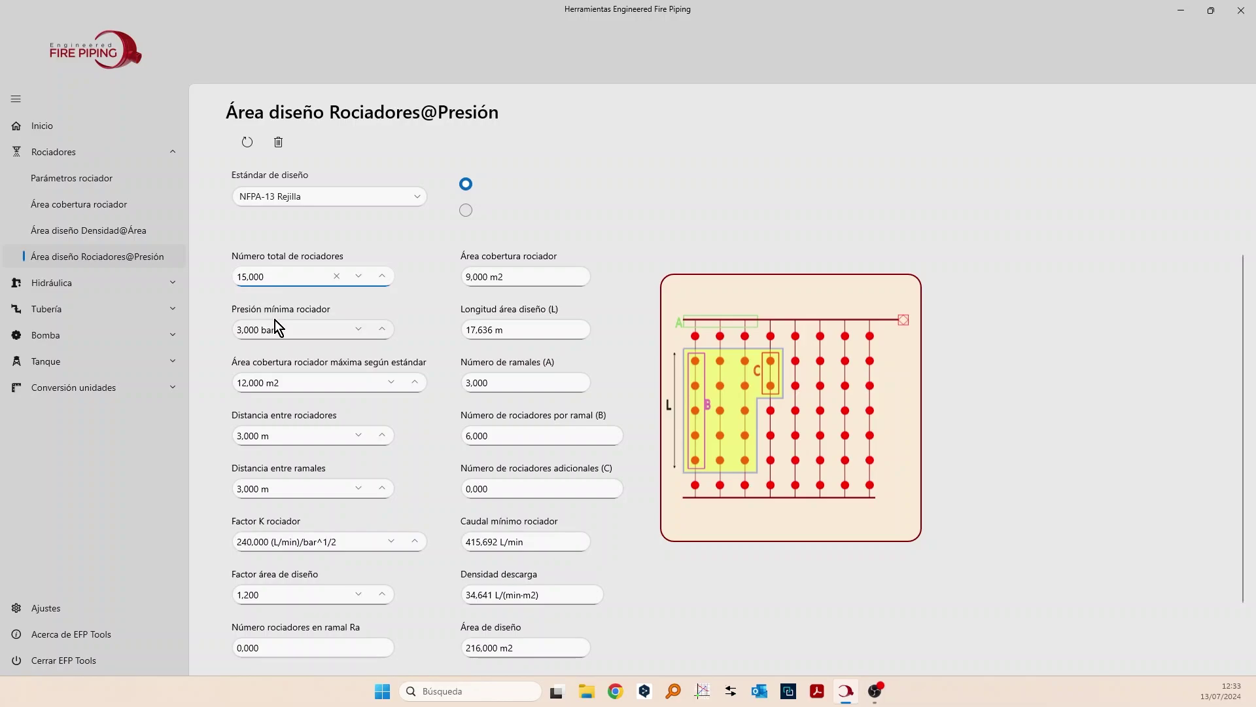
click(248, 382)
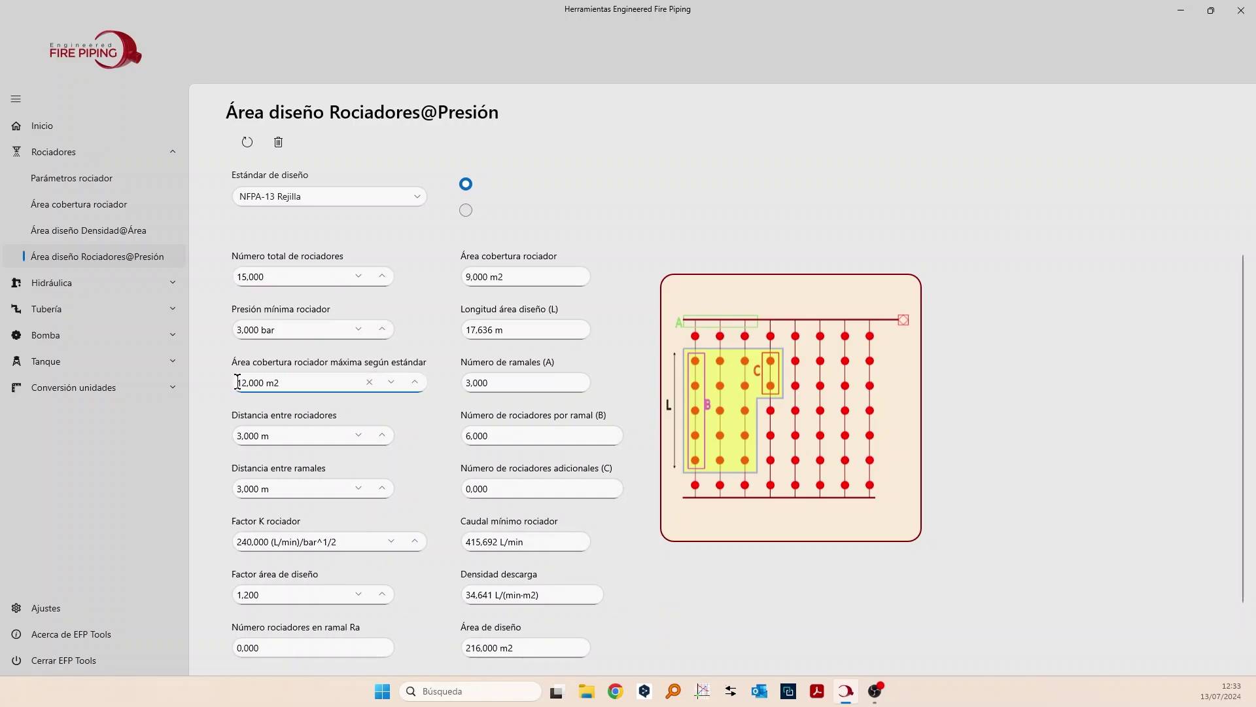
drag(241, 382, 270, 382)
key(Left)
key(BackSpace)
key(Delete)
text(0)
key(BackSpace)
text(9)
click(253, 145)
Change the design standard to Fichas técnicas FM Global Rejilla and set the total number of sprinklers to 22.
click(419, 195)
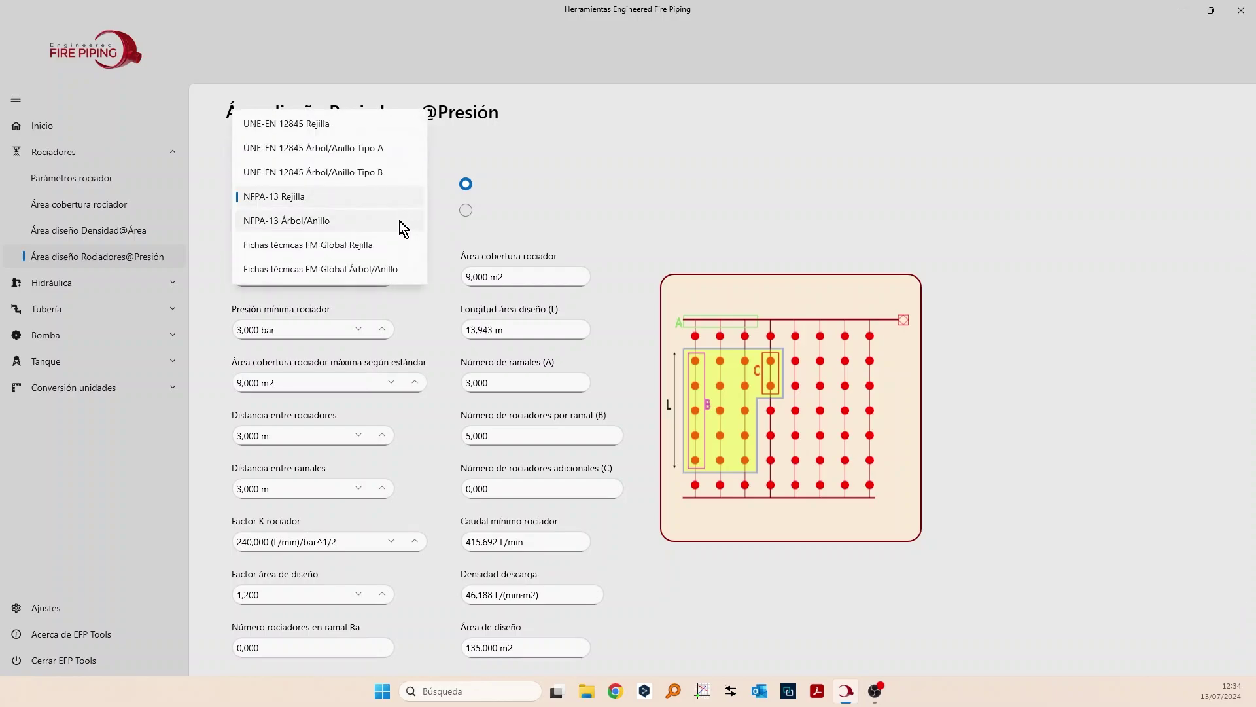
click(383, 246)
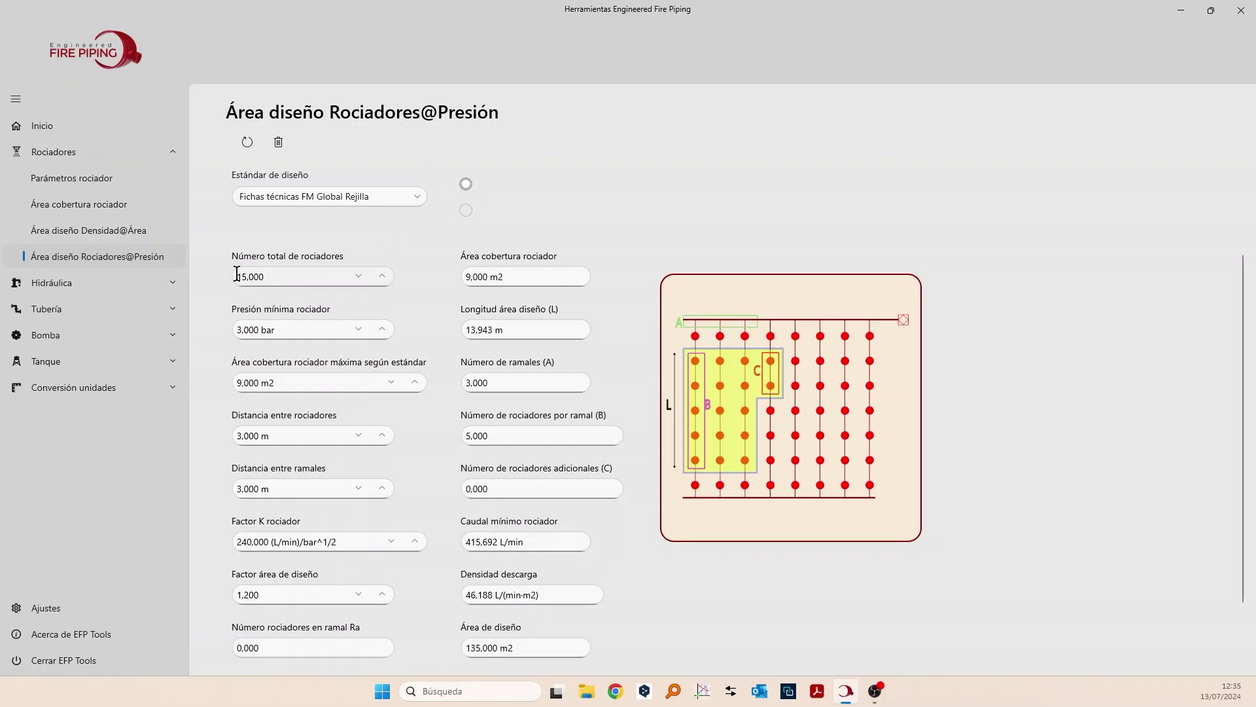
drag(237, 277, 247, 278)
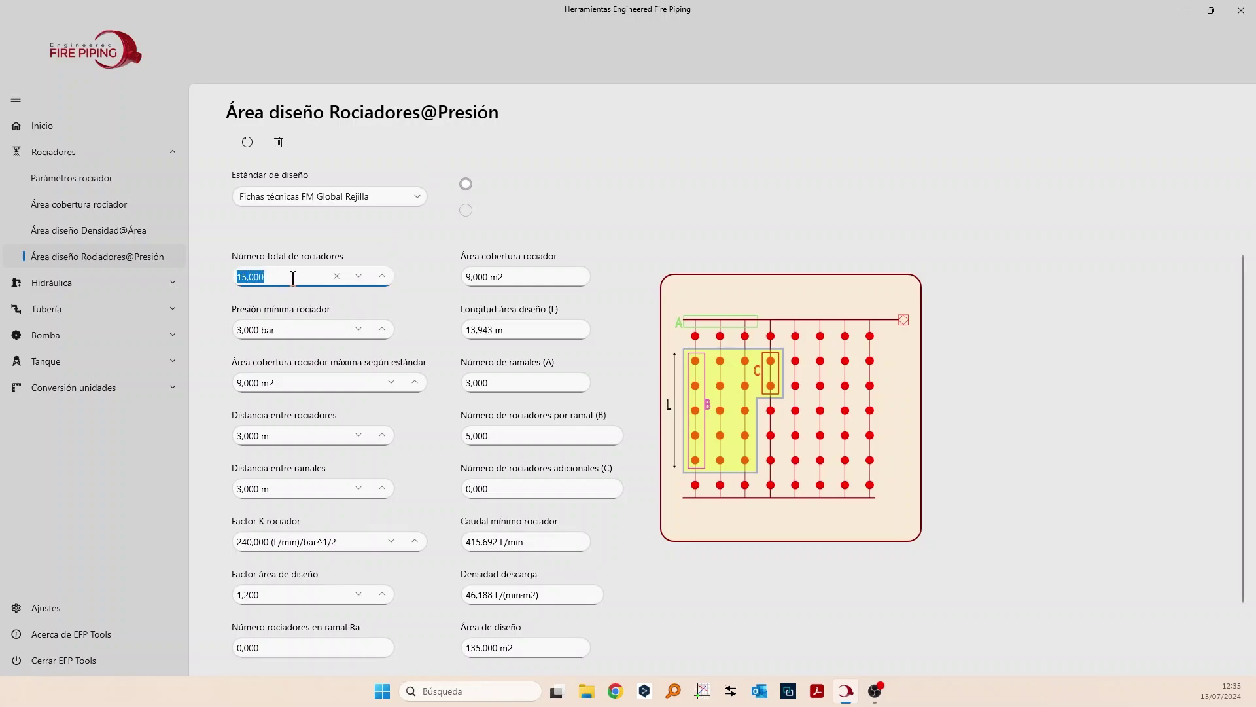
text(22)
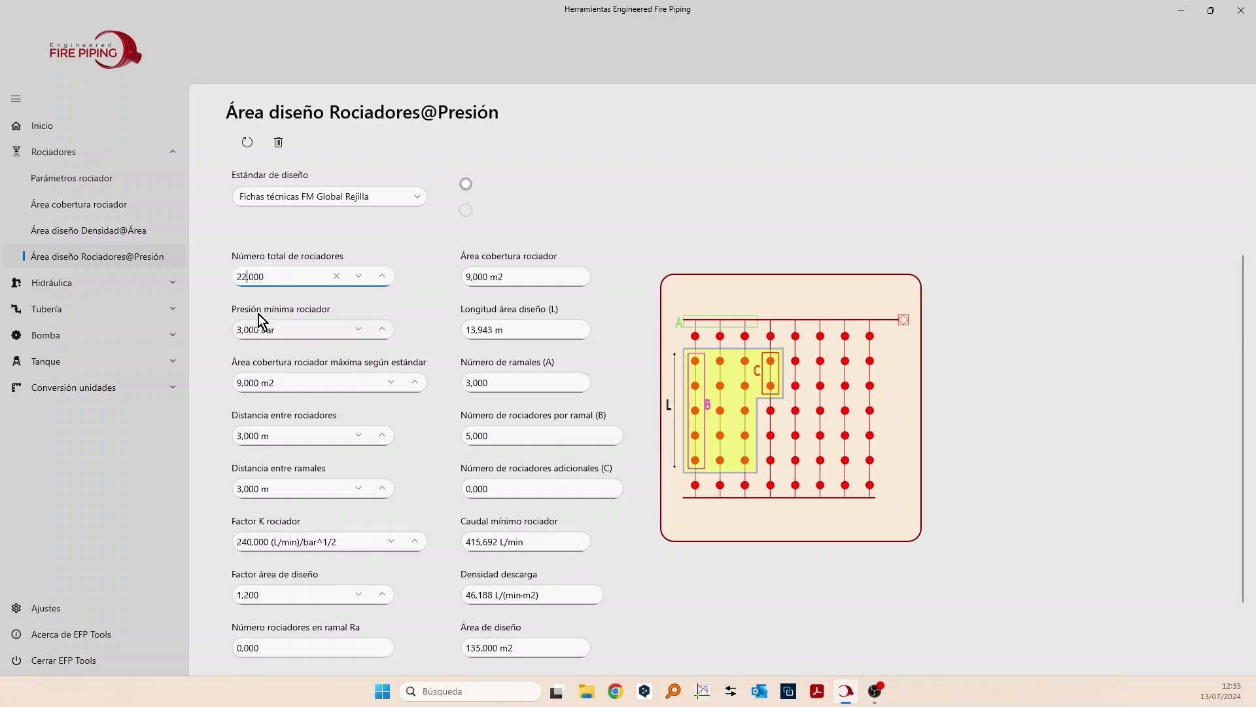
Set the minimum sprinkler pressure to 1,8 bar and the sprinkler K factor to 160.
drag(237, 329, 269, 329)
text(1,8)
click(255, 383)
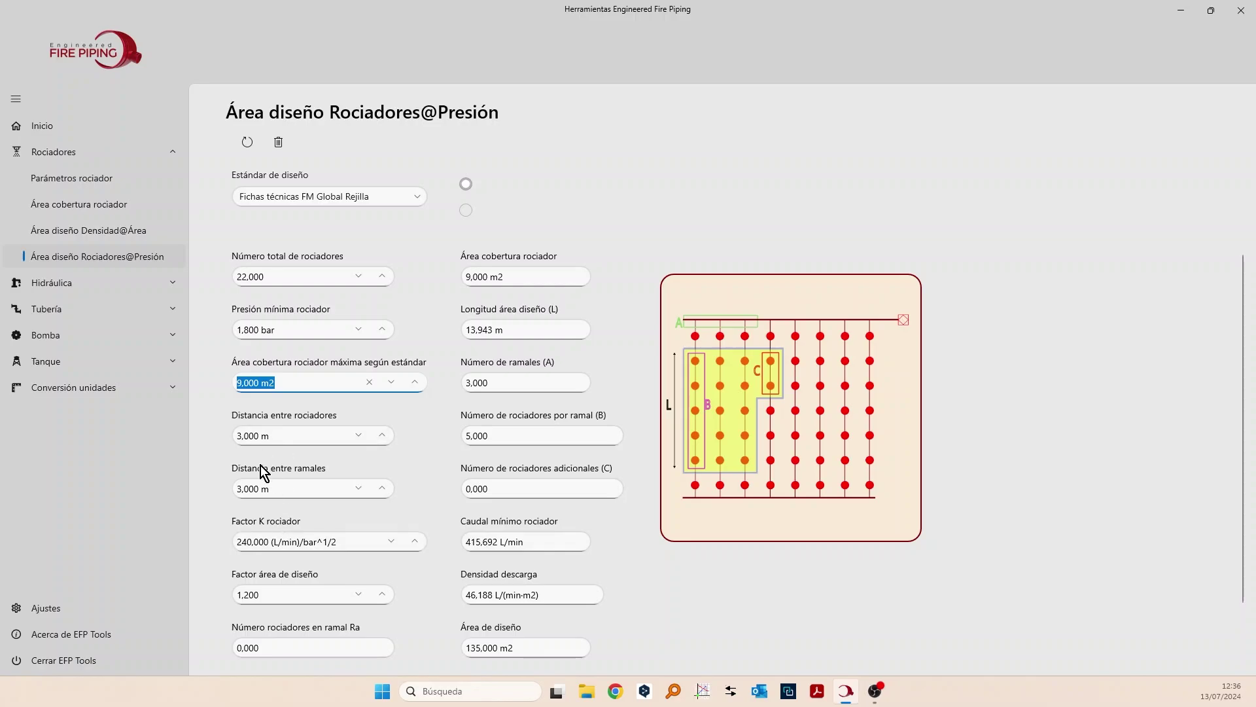
click(254, 541)
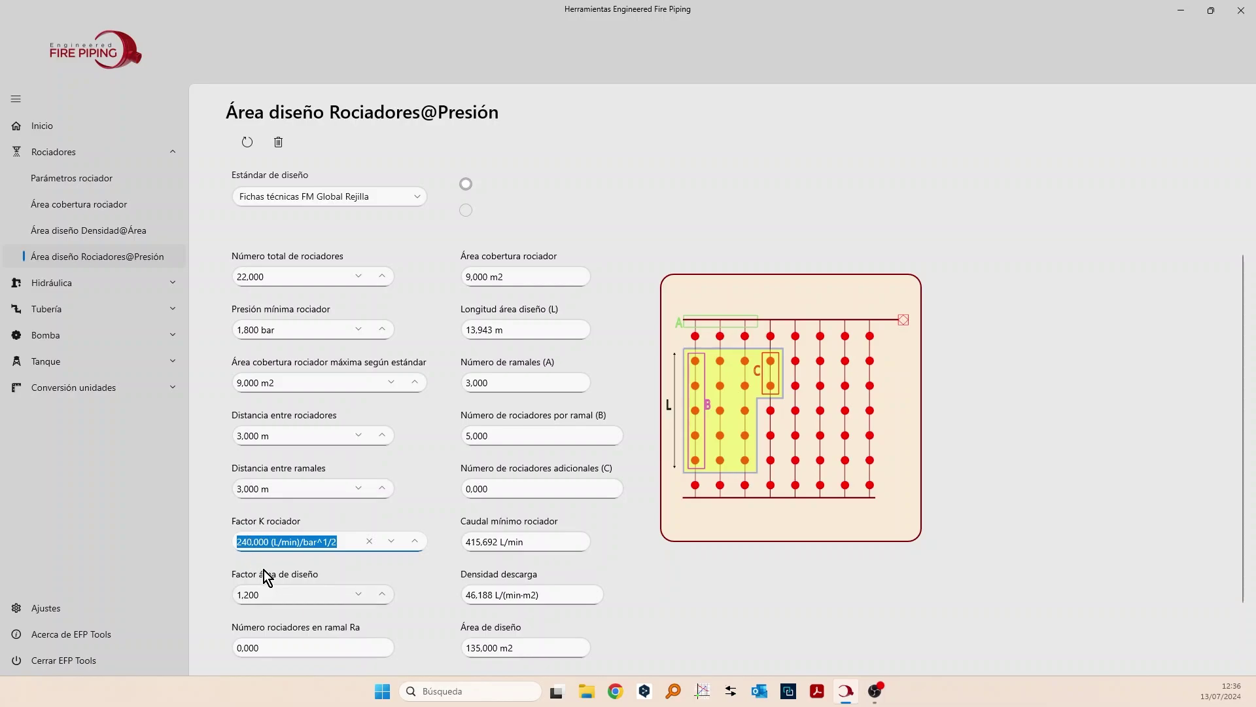
text(160)
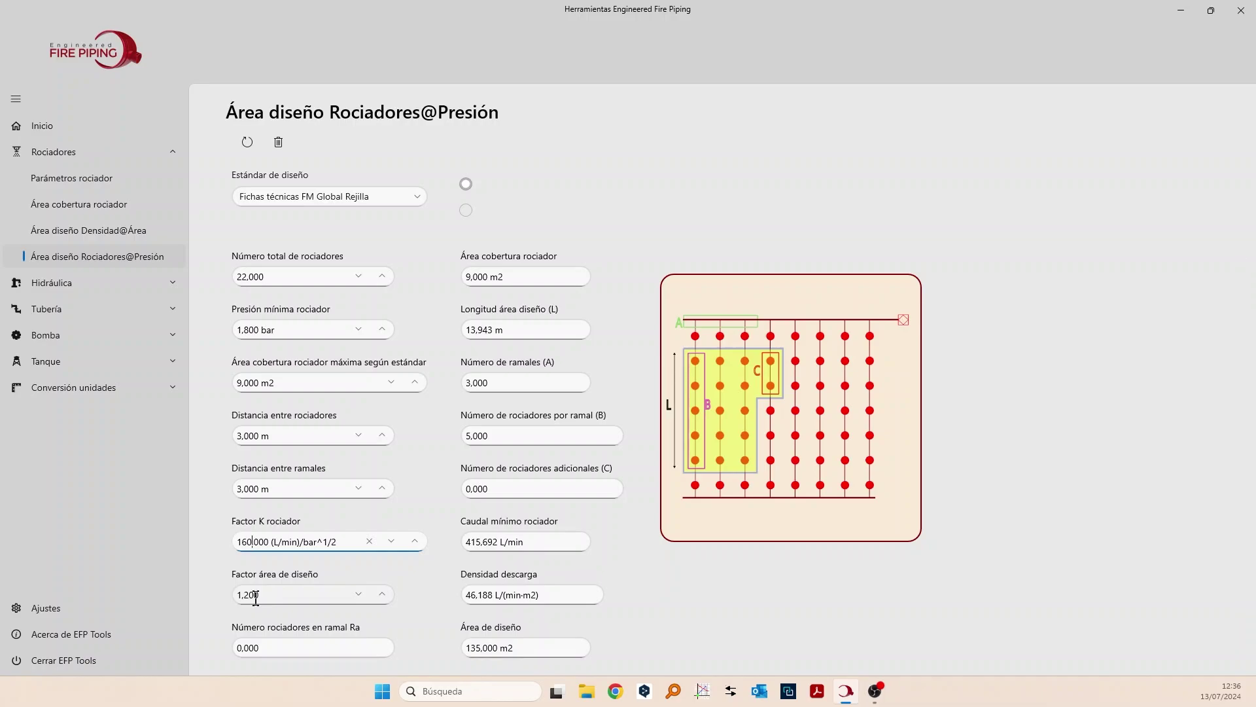
Set the design area factor to 1,40 and recalculate the design area.
click(255, 597)
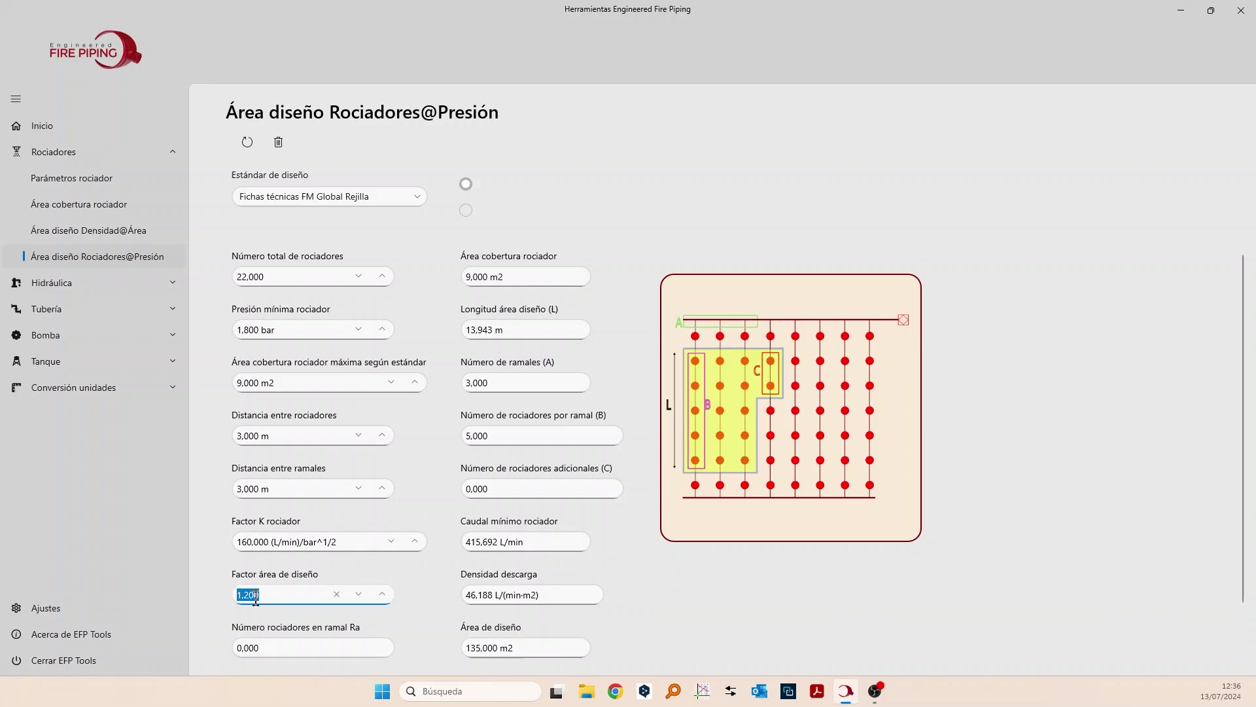
text(1,40)
click(246, 142)
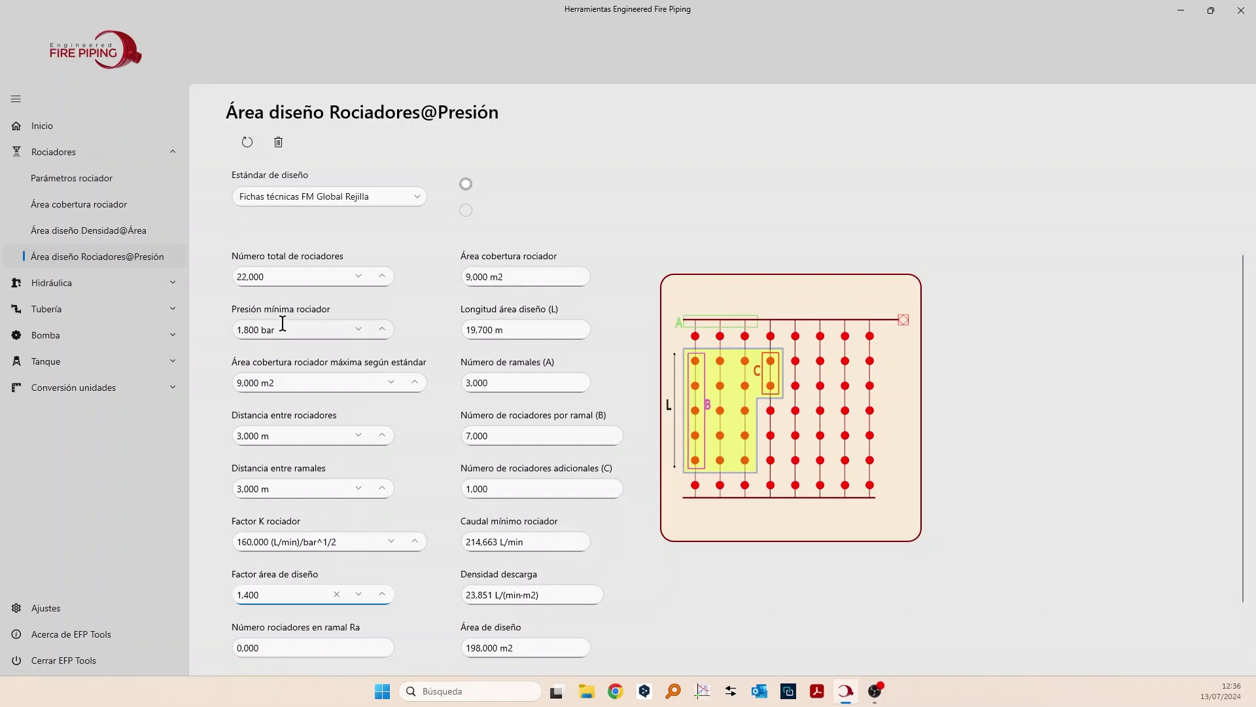